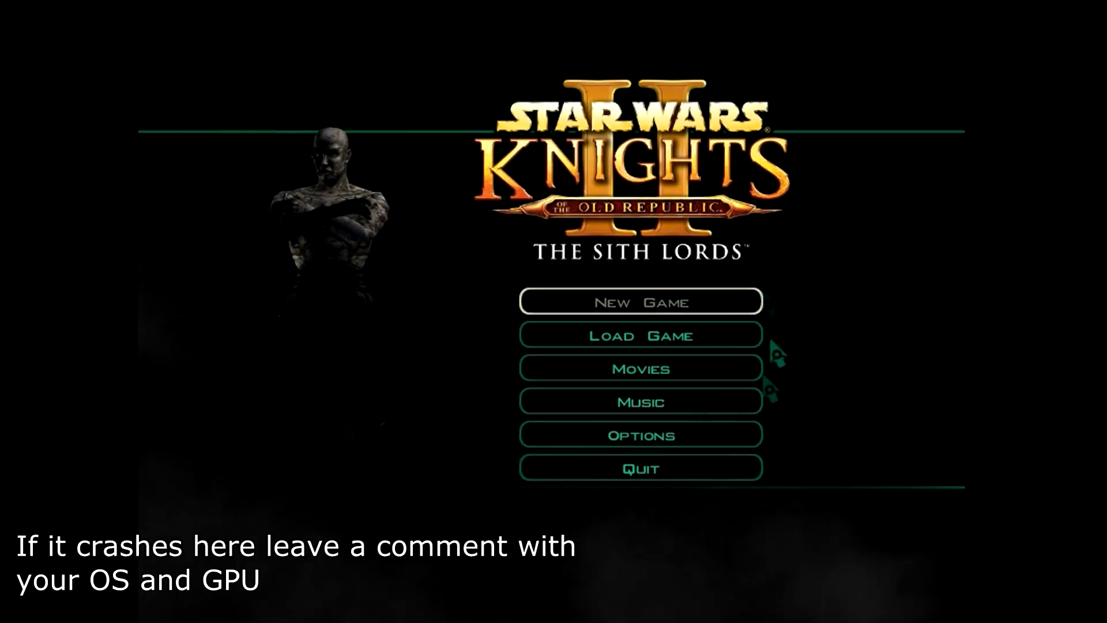
Raise the game difficulty from Normal to Difficult in the Gameplay options.
{"action": "left_click", "coordinate": [616, 444]}
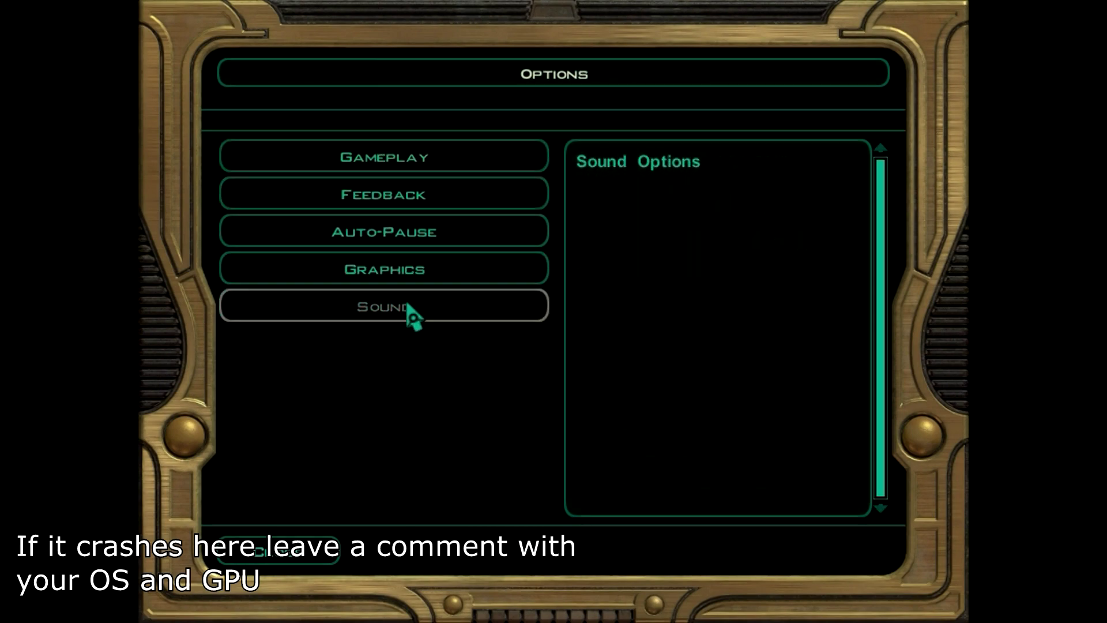
{"action": "left_click", "coordinate": [424, 164]}
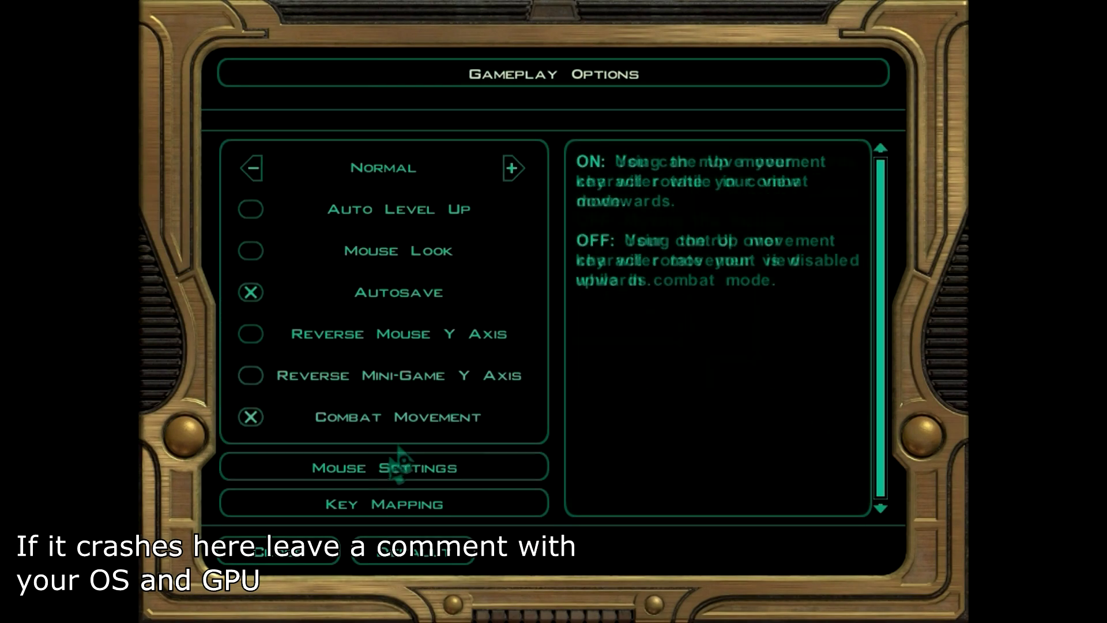
{"action": "left_click", "coordinate": [511, 167]}
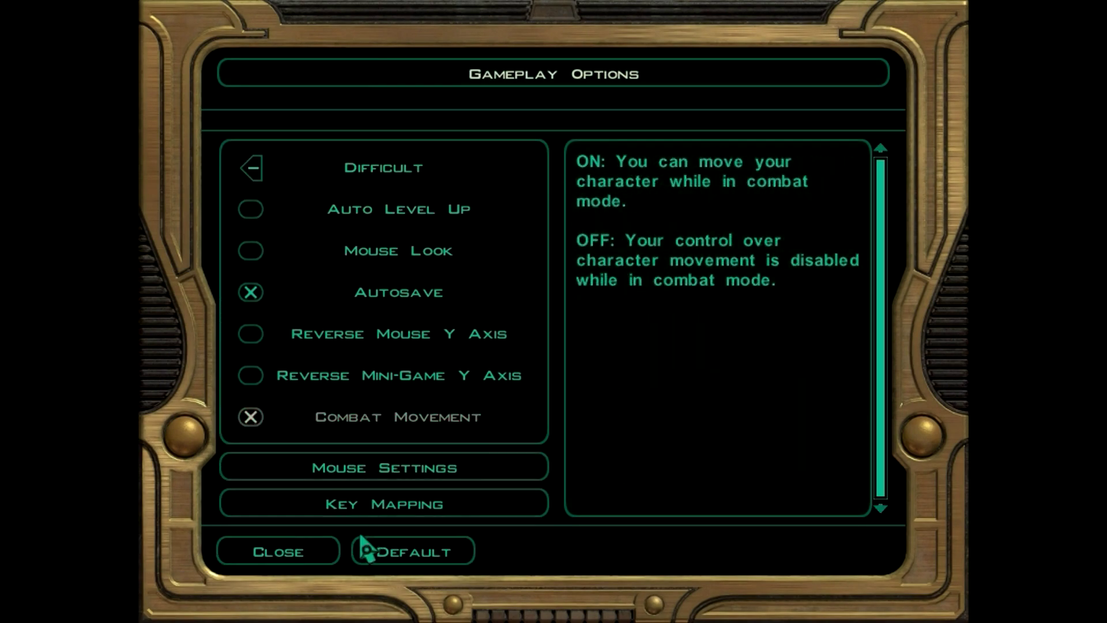
{"action": "left_click", "coordinate": [278, 552]}
In Advanced graphics options, raise anisotropy to 16X and turn on soft shadows.
{"action": "left_click", "coordinate": [455, 278]}
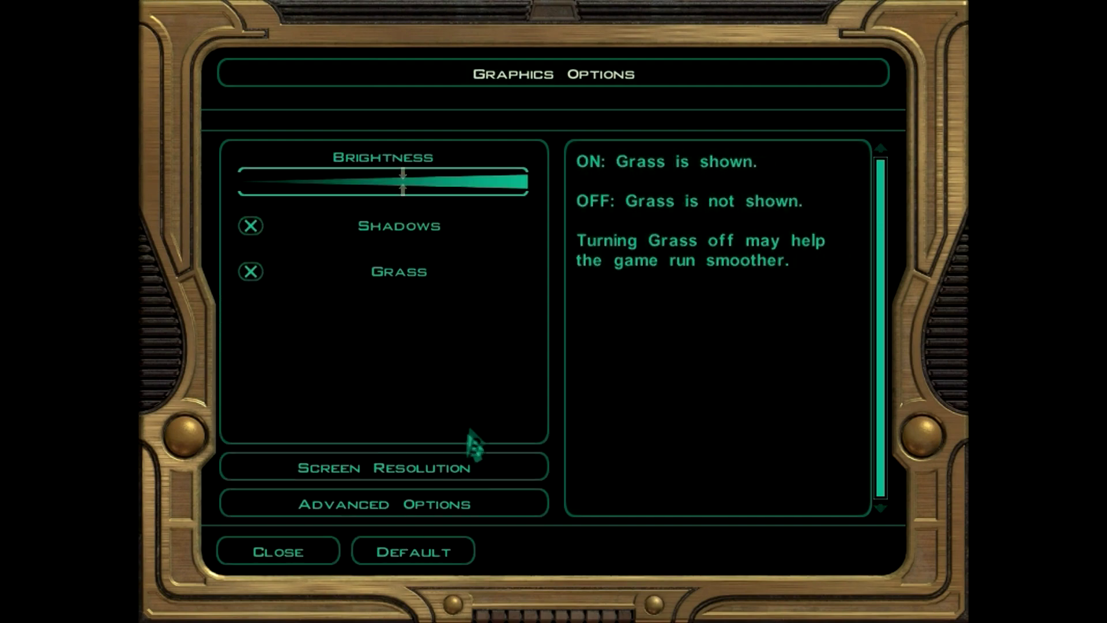
{"action": "left_click", "coordinate": [431, 509]}
{"action": "left_click", "coordinate": [513, 214]}
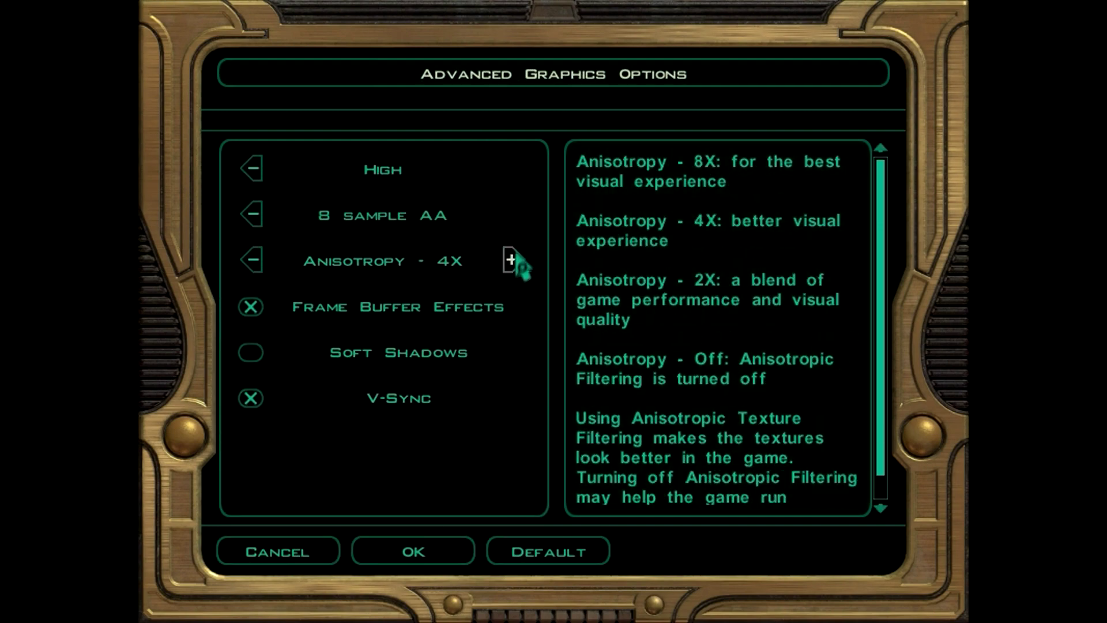
{"action": "left_click", "coordinate": [512, 260]}
{"action": "left_click", "coordinate": [513, 260]}
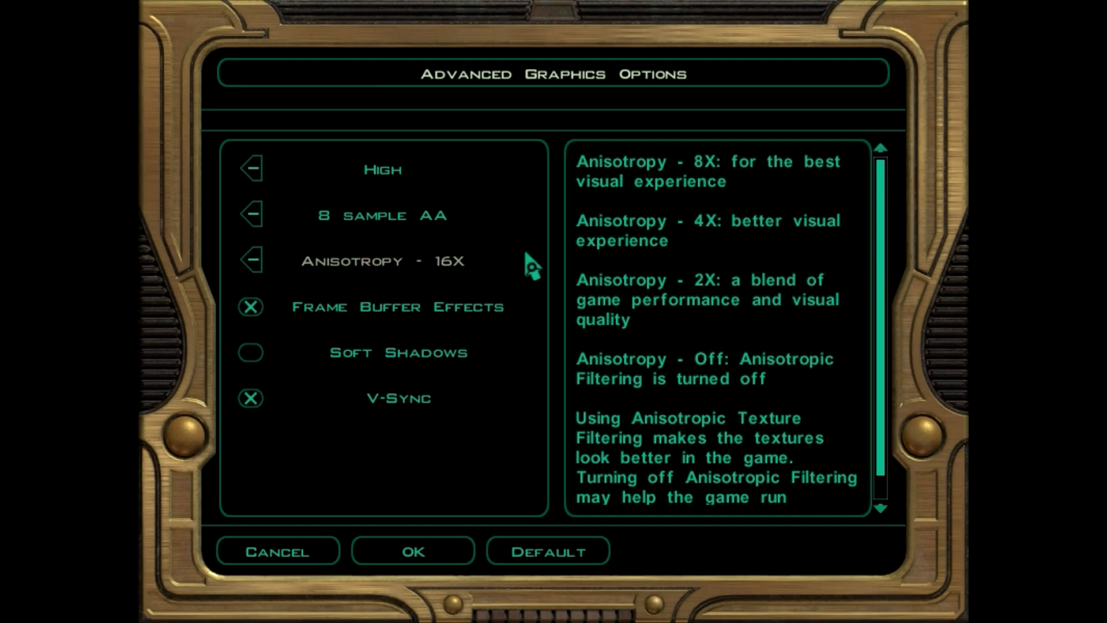
{"action": "left_click", "coordinate": [372, 361]}
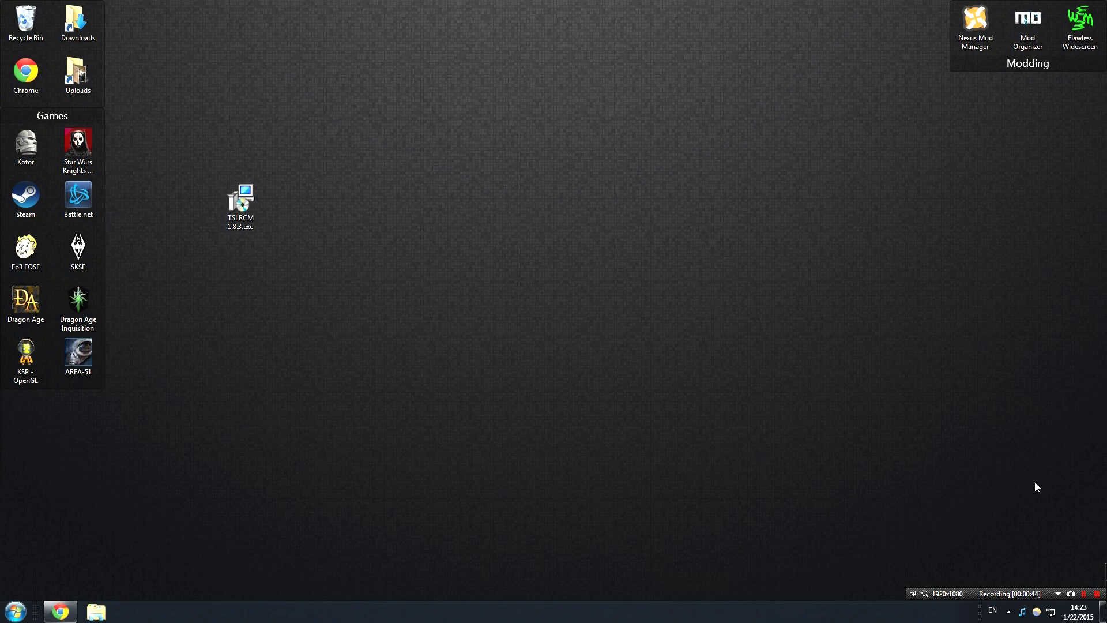
{"action": "left_click", "coordinate": [62, 611]}
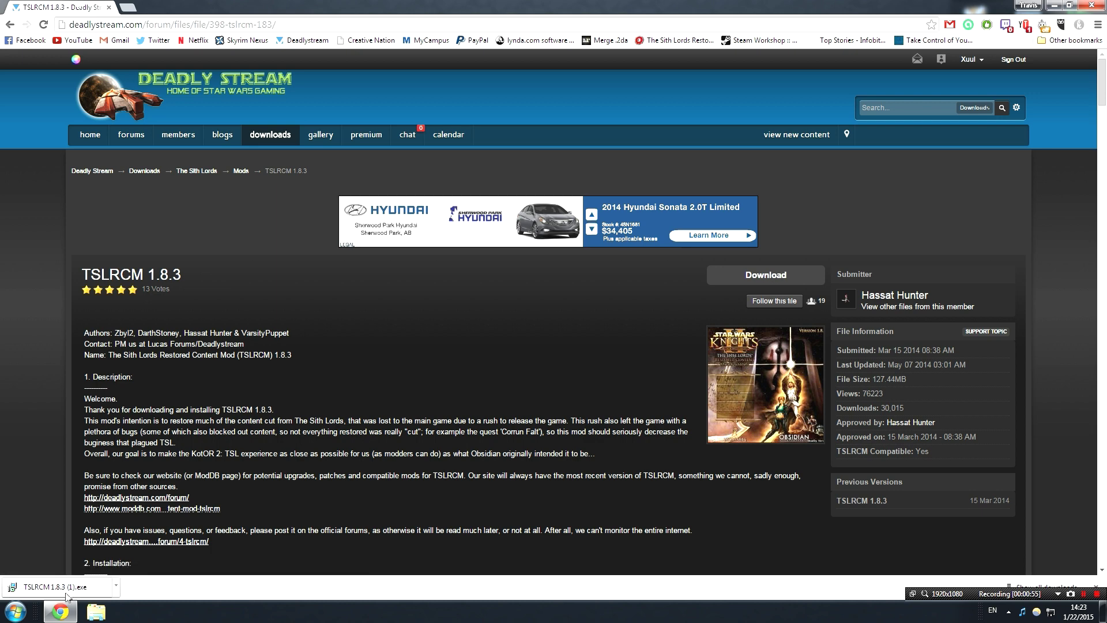
{"action": "left_click", "coordinate": [1053, 5]}
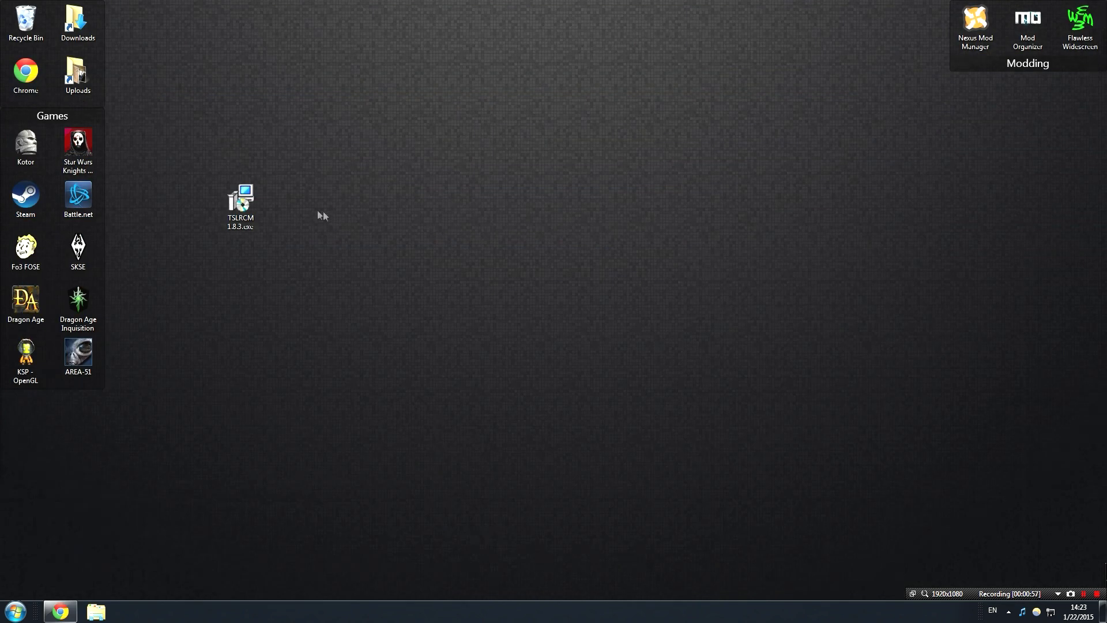
{"action": "left_click", "coordinate": [239, 201]}
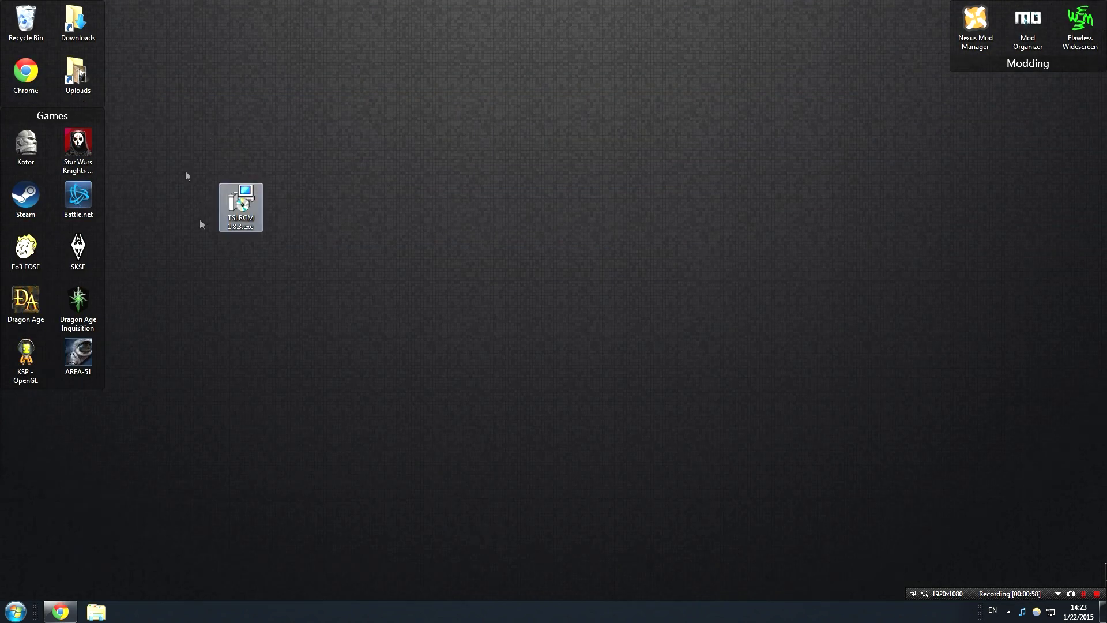
Launch the TSLRCM 1.8.3 installer, allow it to run, and choose English as the setup language.
{"action": "double_click", "coordinate": [251, 208]}
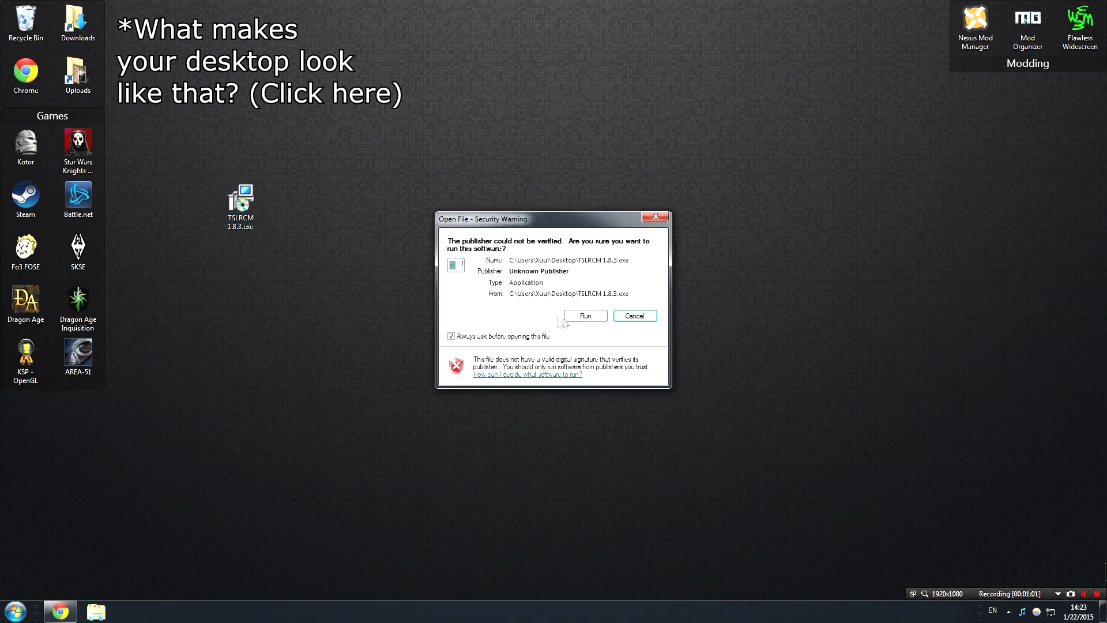
{"action": "left_click", "coordinate": [584, 316]}
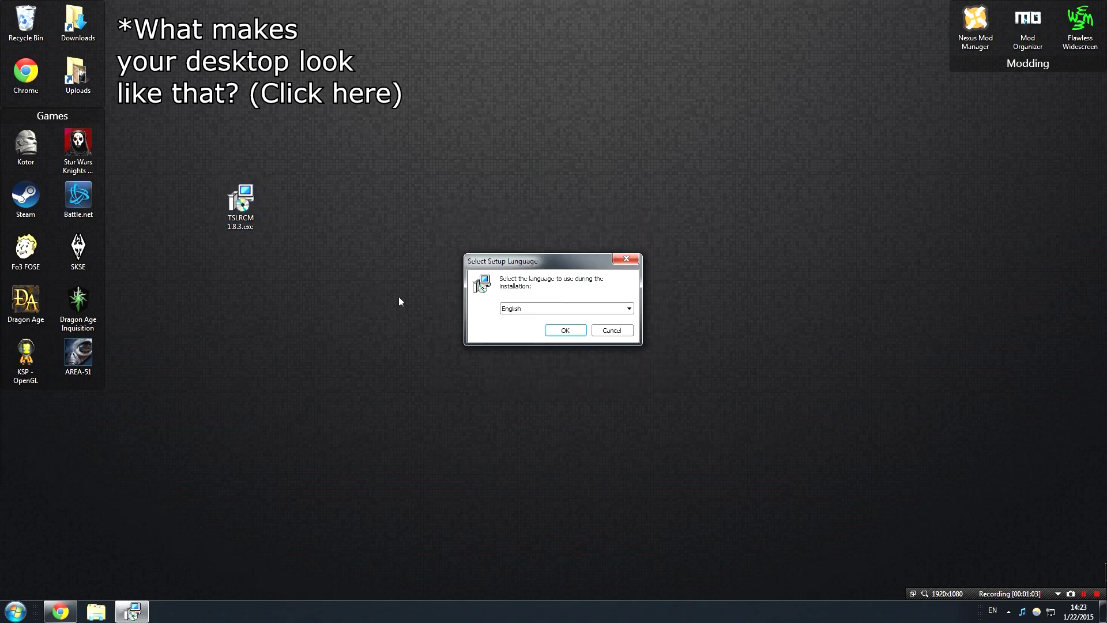
{"action": "left_click", "coordinate": [561, 331]}
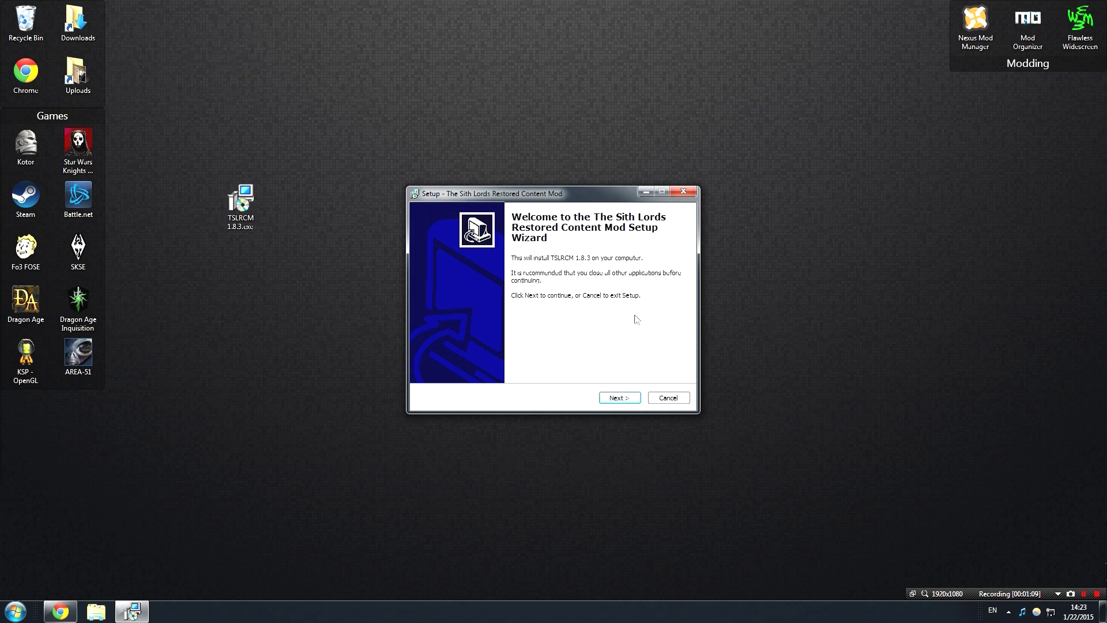
{"action": "left_click", "coordinate": [627, 400]}
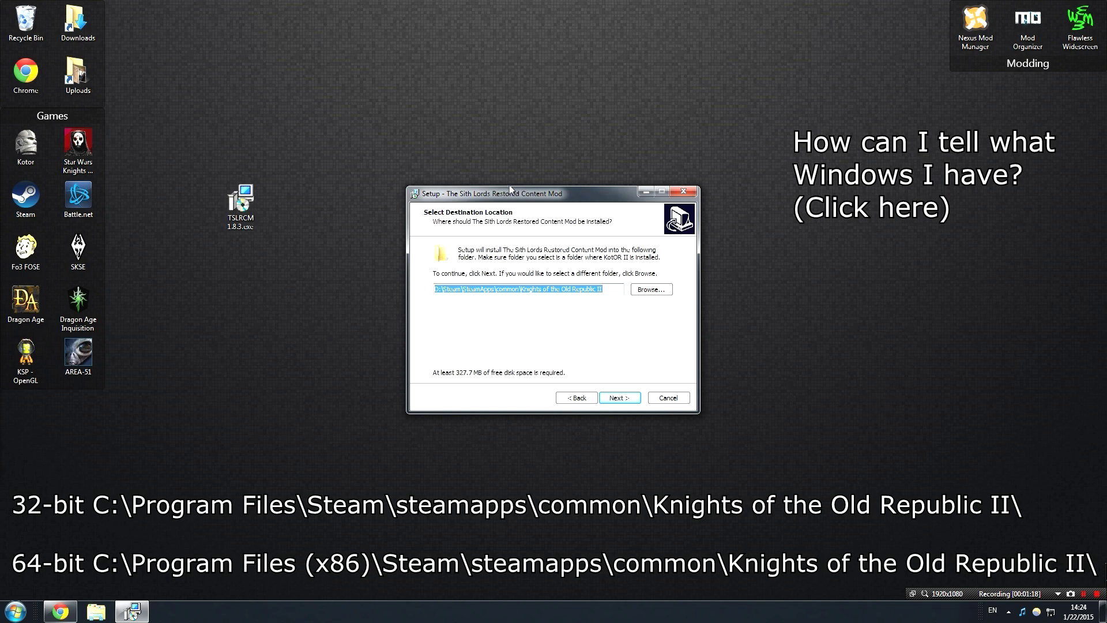
Accept the Steam KOTOR II folder and English mod language, then start the install.
{"action": "left_click_drag", "start_coordinate": [589, 198], "coordinate": [584, 153]}
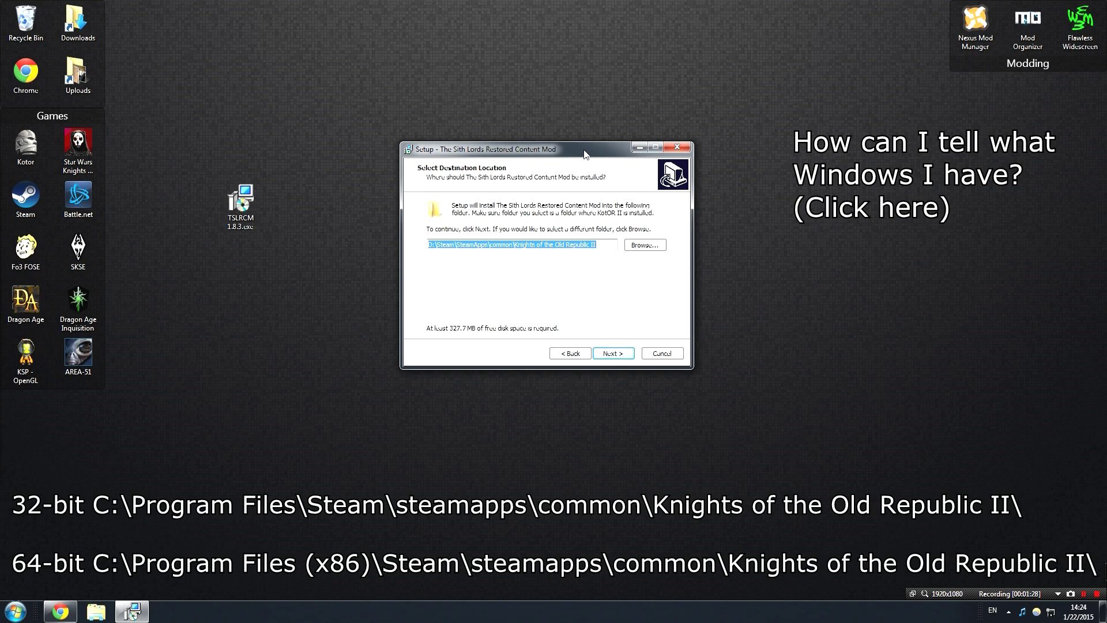
{"action": "left_click", "coordinate": [626, 356]}
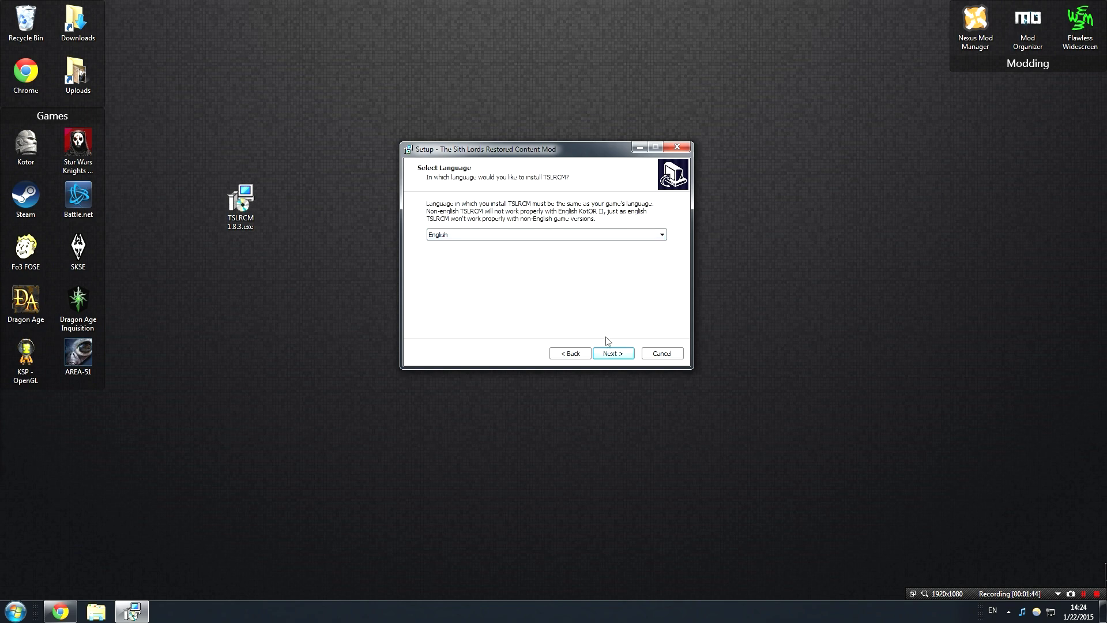
{"action": "left_click", "coordinate": [620, 356]}
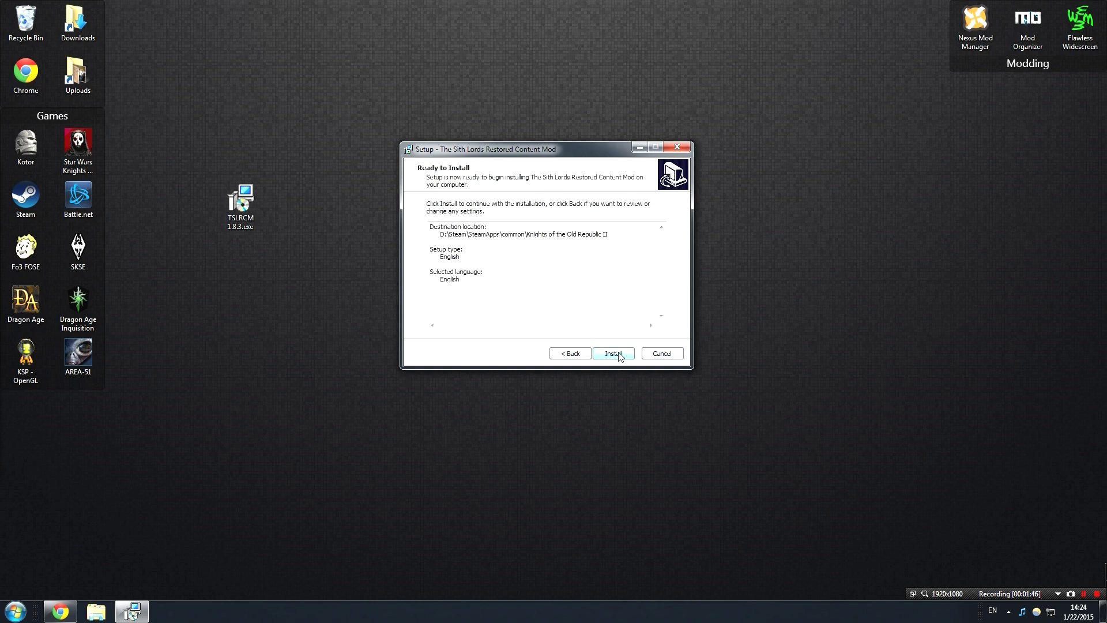
{"action": "left_click", "coordinate": [618, 354]}
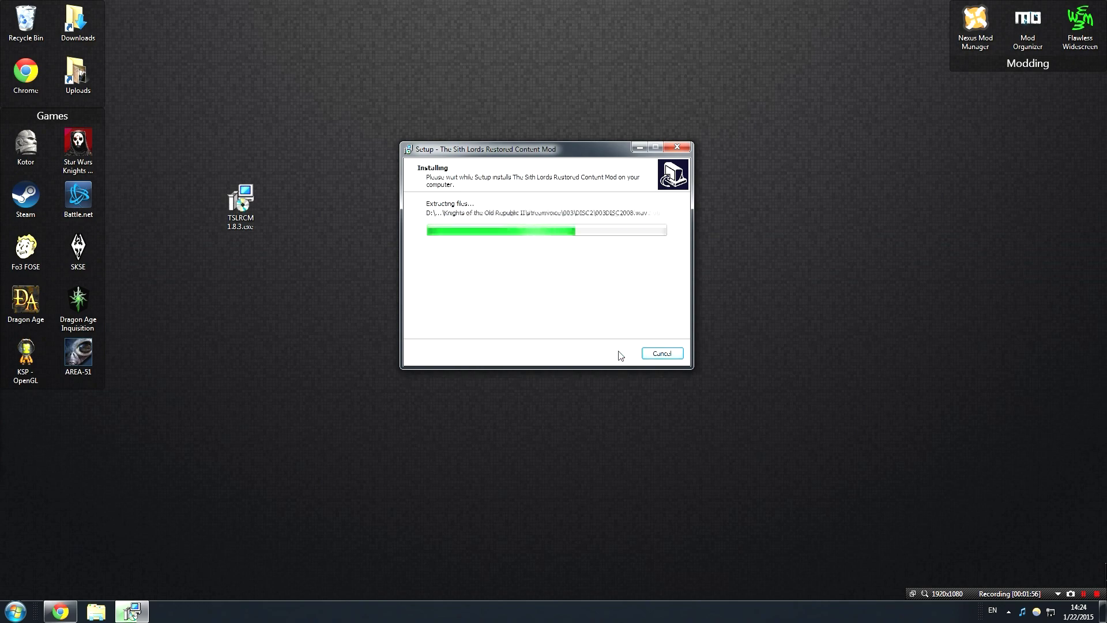
{"action": "double_click", "coordinate": [44, 196]}
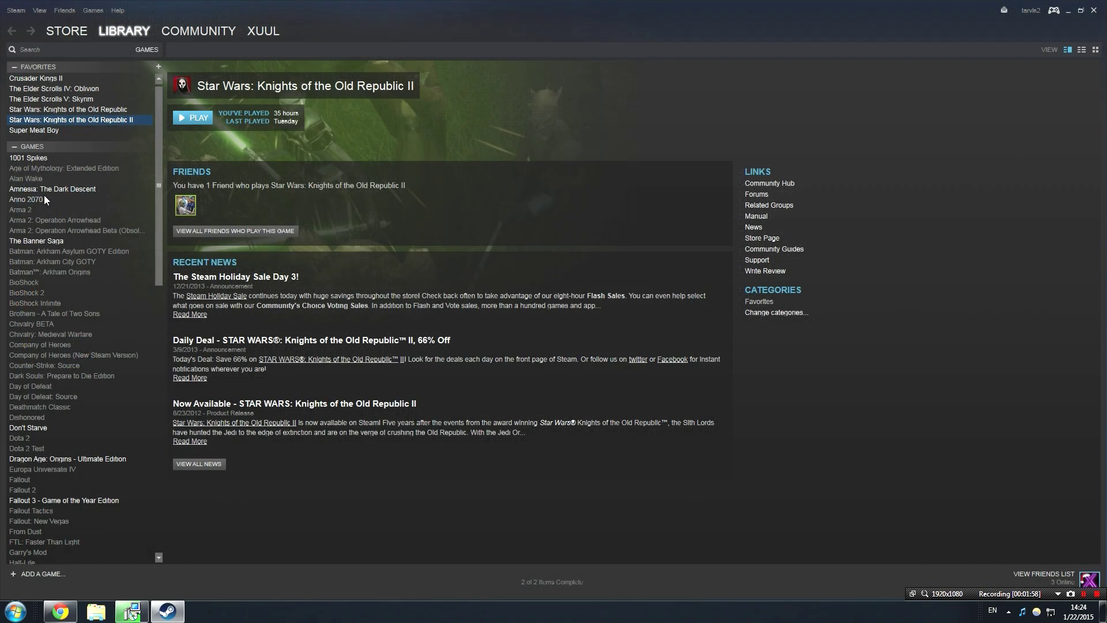
Set KOTOR II's automatic updates to 'Only update this game when I launch it'.
{"action": "right_click", "coordinate": [88, 119]}
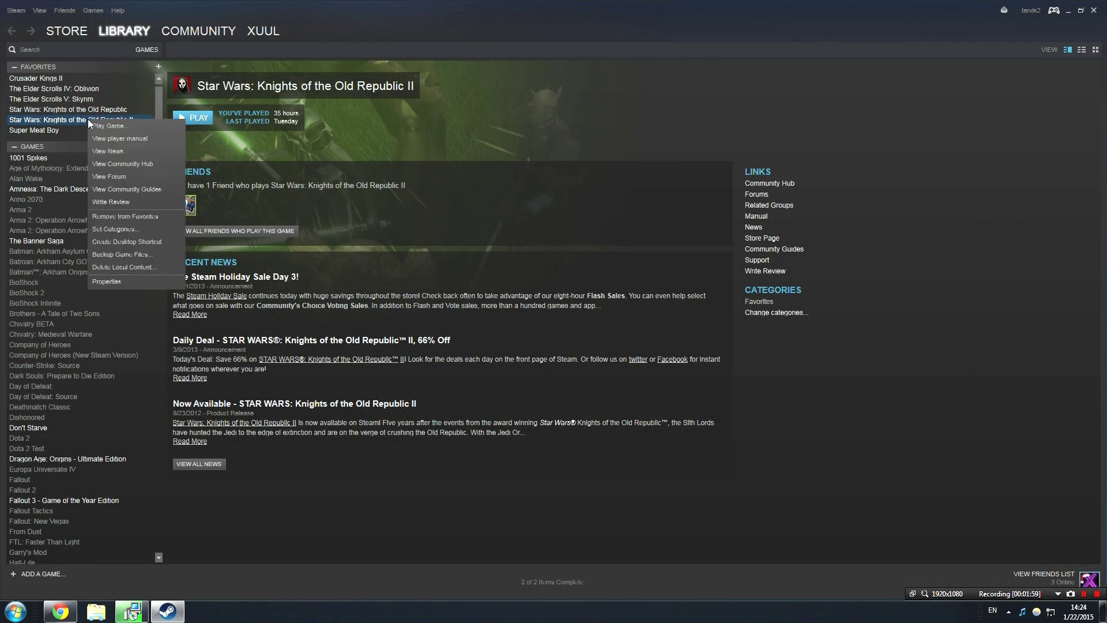
{"action": "left_click", "coordinate": [117, 280]}
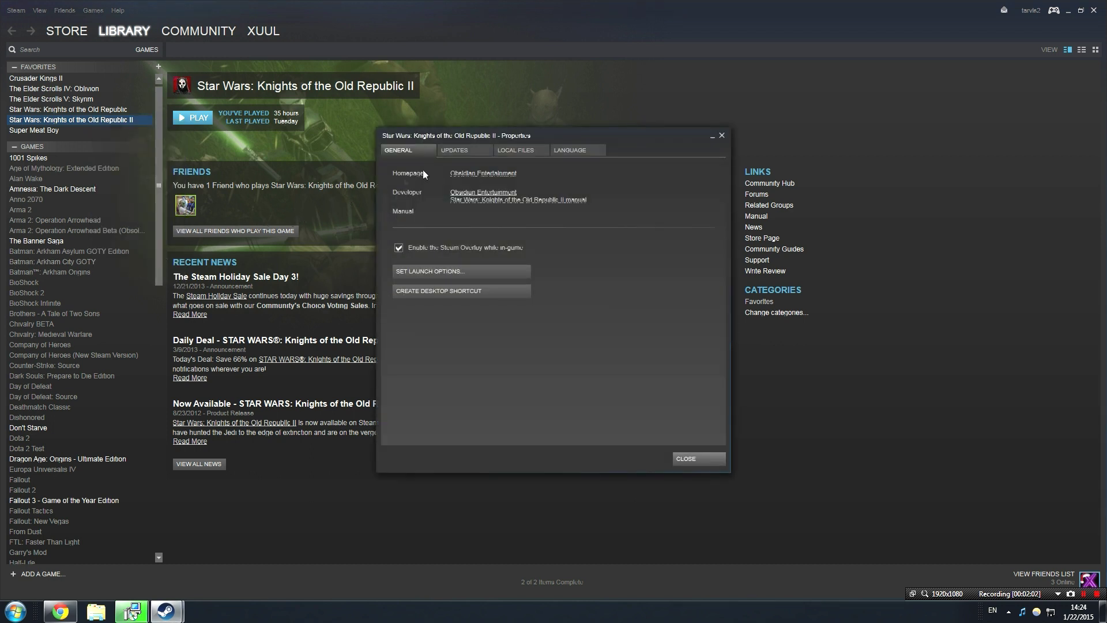
{"action": "left_click", "coordinate": [457, 151]}
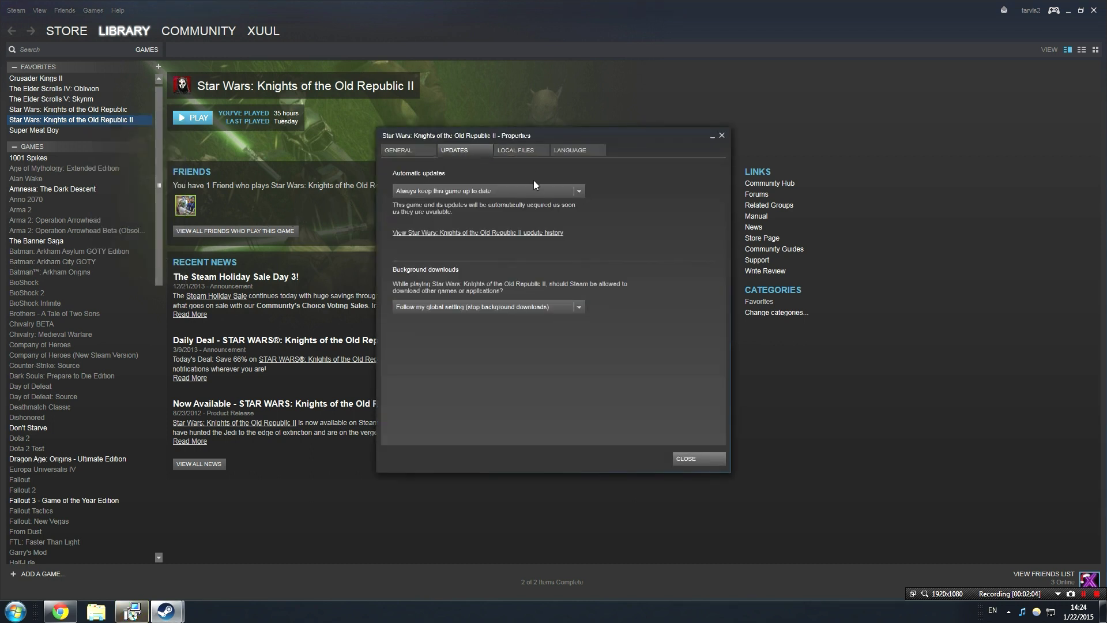
{"action": "left_click", "coordinate": [583, 191]}
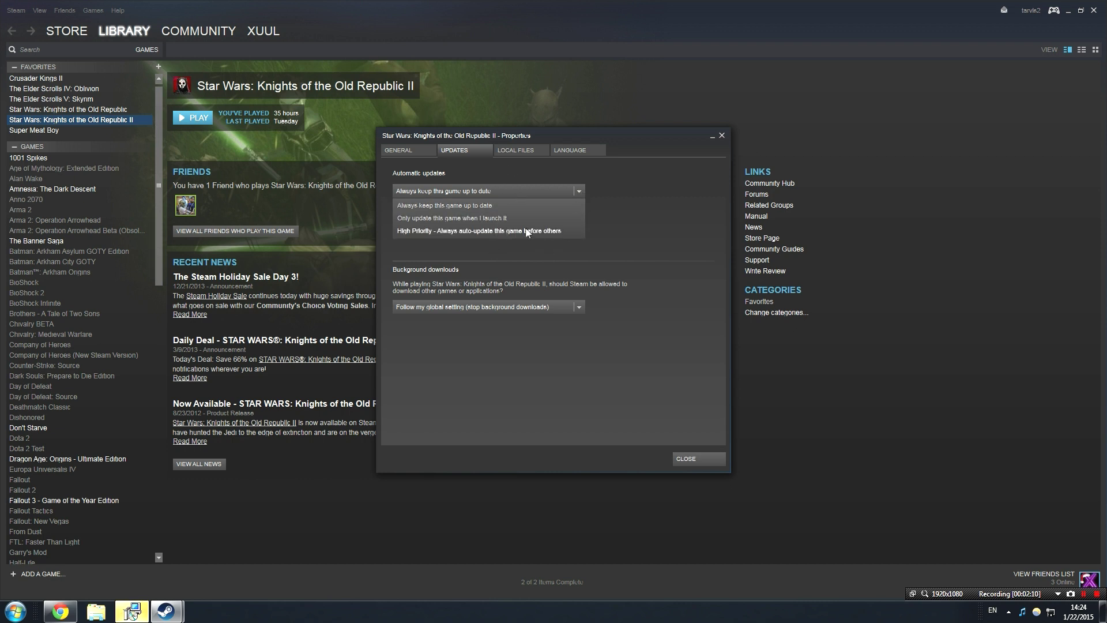
{"action": "left_click", "coordinate": [498, 220]}
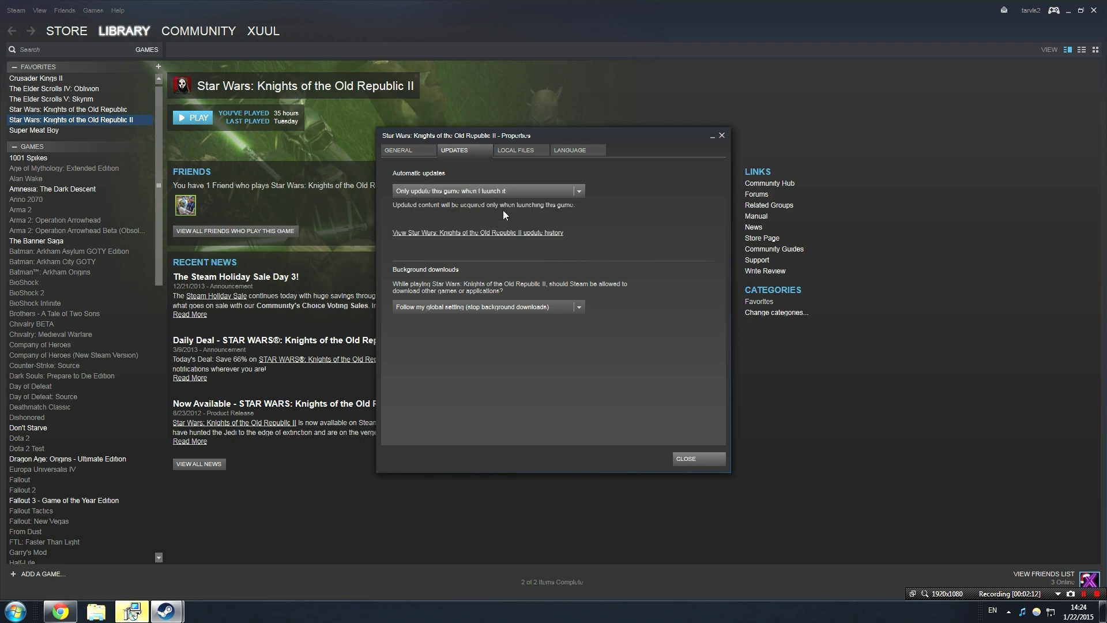
Check the update history, then close the Steam window and the Properties dialog.
{"action": "left_click", "coordinate": [544, 231]}
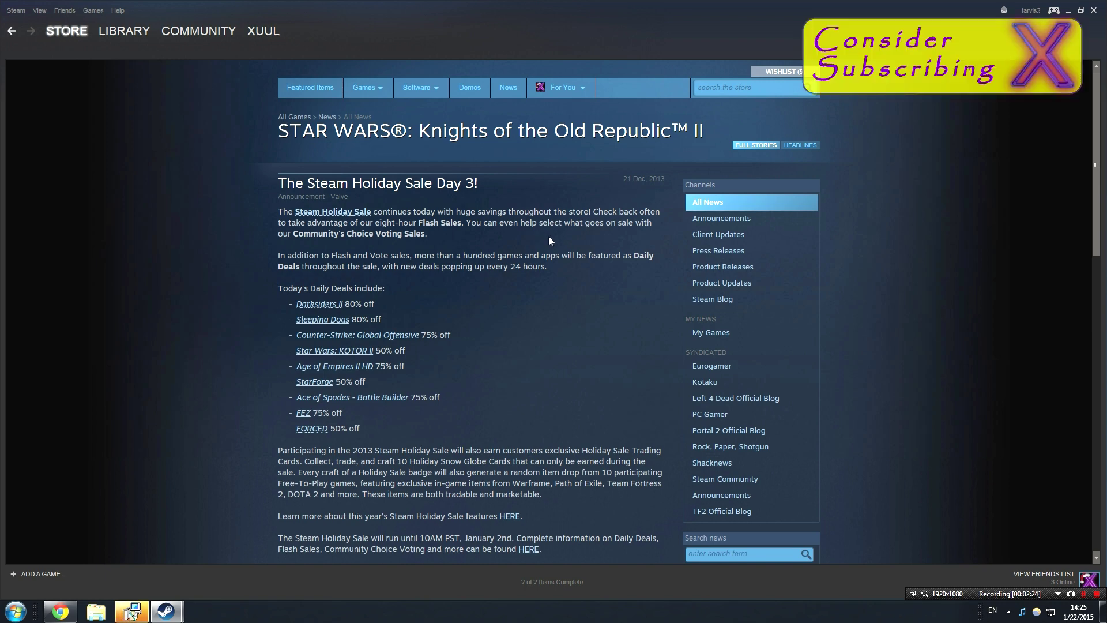
{"action": "left_click", "coordinate": [1094, 10]}
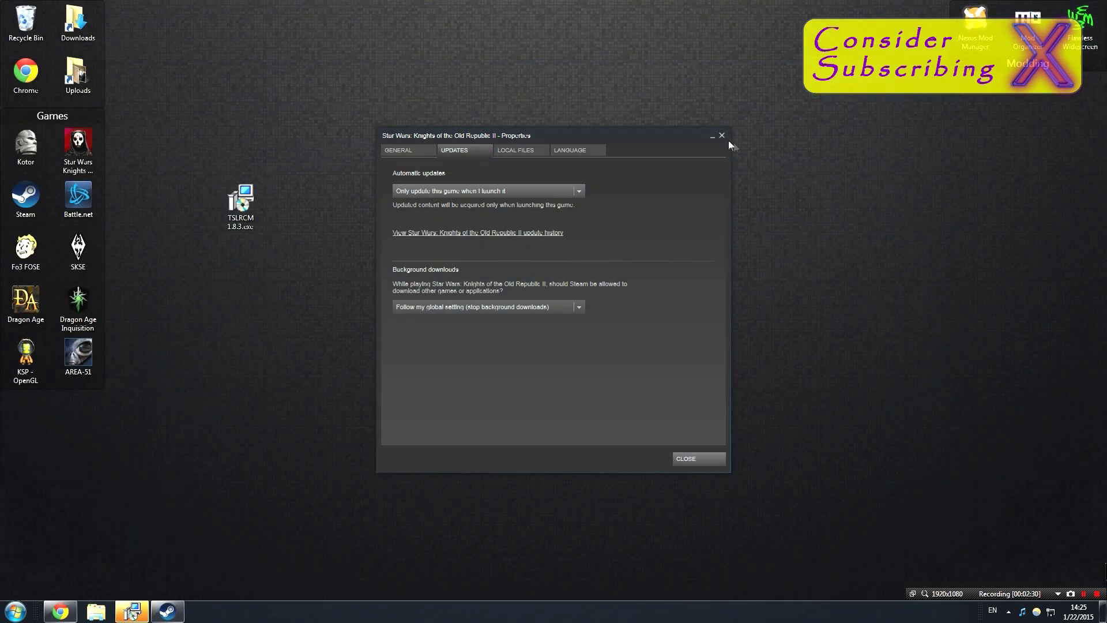
{"action": "left_click", "coordinate": [721, 135]}
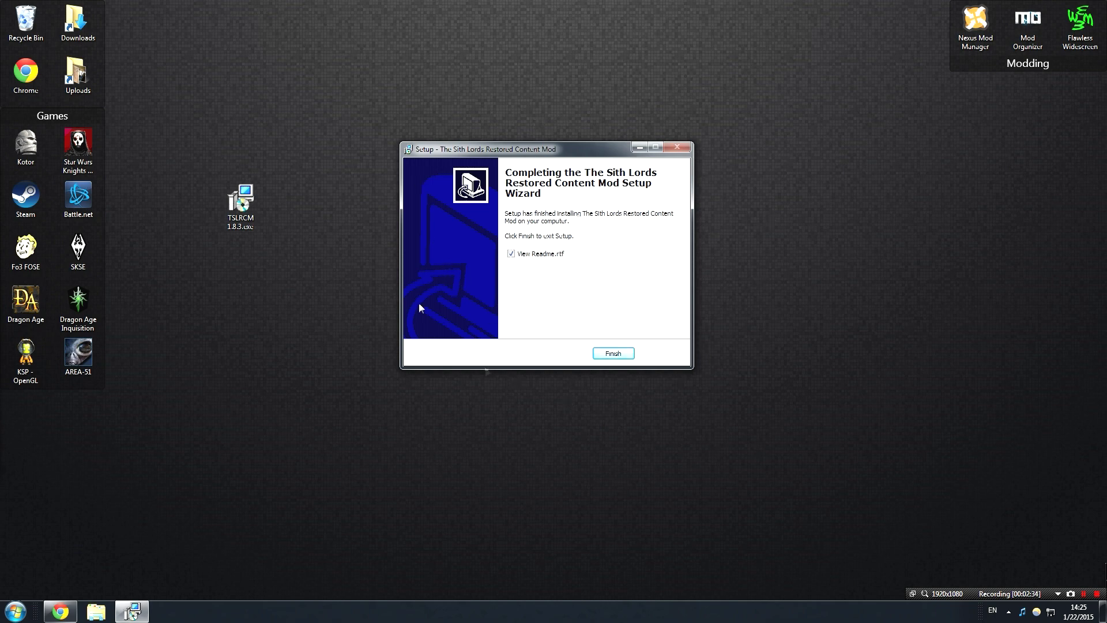
Finish TSLRCM setup, scroll through Readme.rtf, select the FAQ on checking installation, and close Word.
{"action": "left_click", "coordinate": [625, 354]}
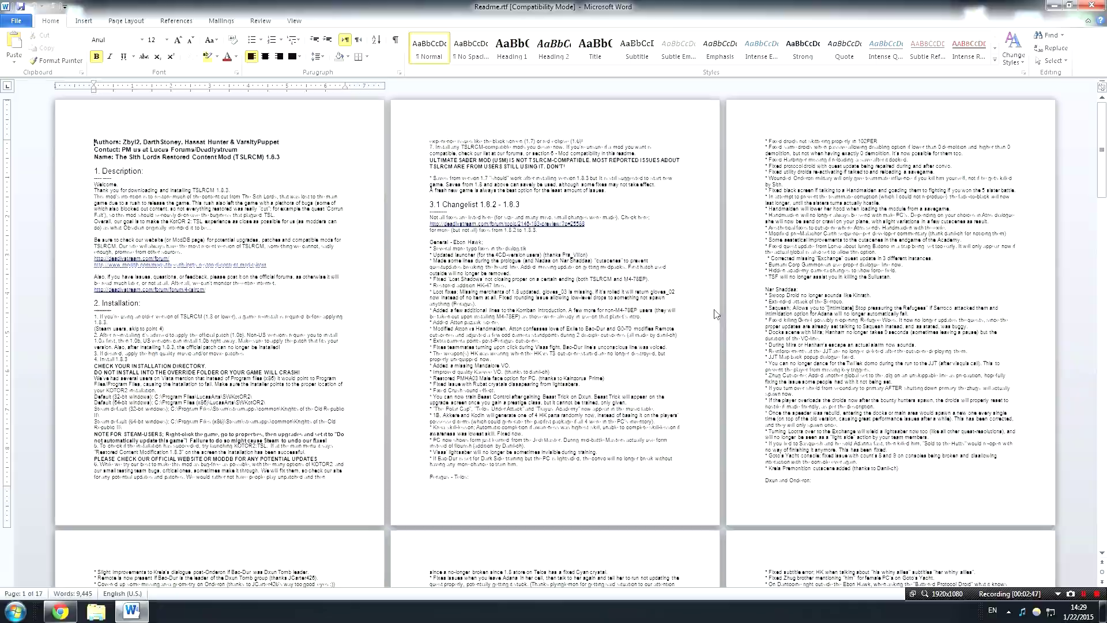
{"action": "scroll", "coordinate": [553, 340], "scroll_direction": "down", "scroll_amount": 10}
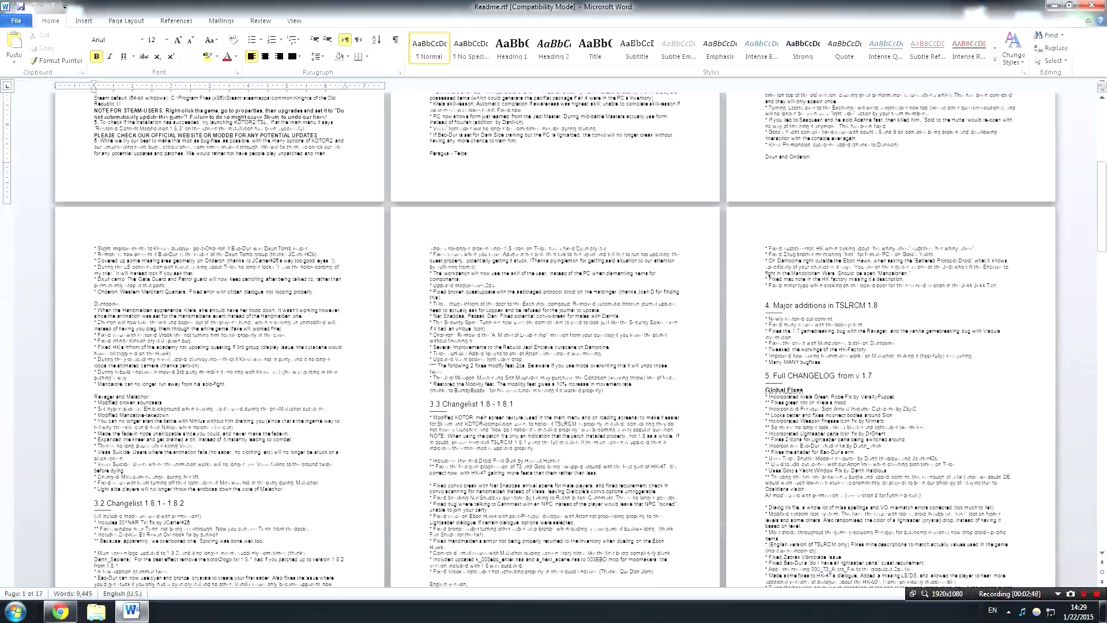
{"action": "scroll", "coordinate": [727, 310], "scroll_direction": "down", "scroll_amount": 15}
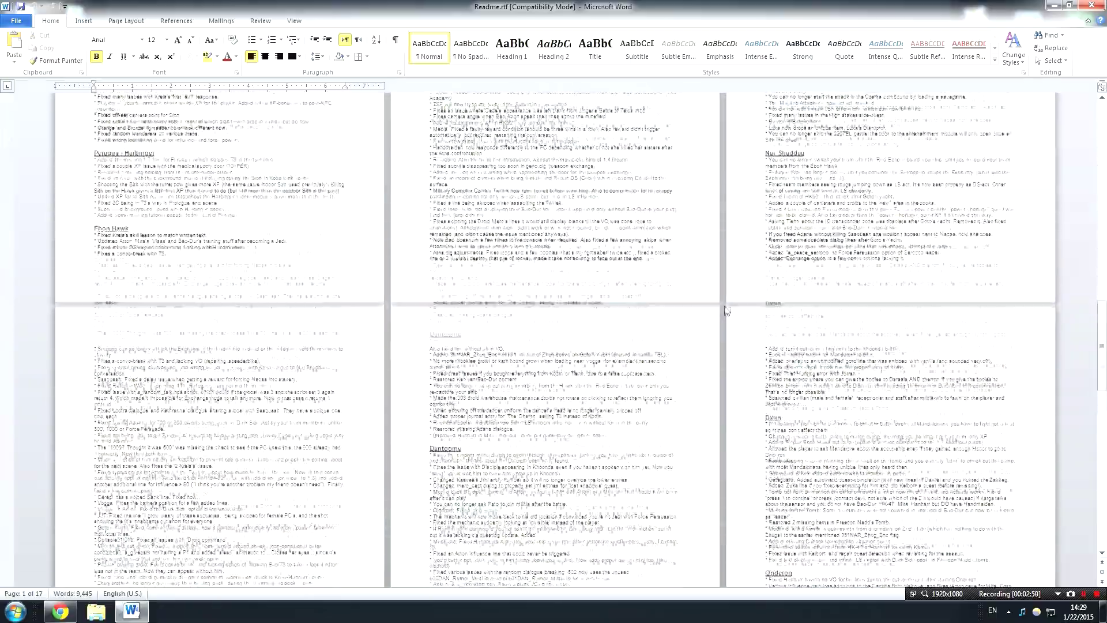
{"action": "scroll", "coordinate": [727, 310], "scroll_direction": "down", "scroll_amount": 15}
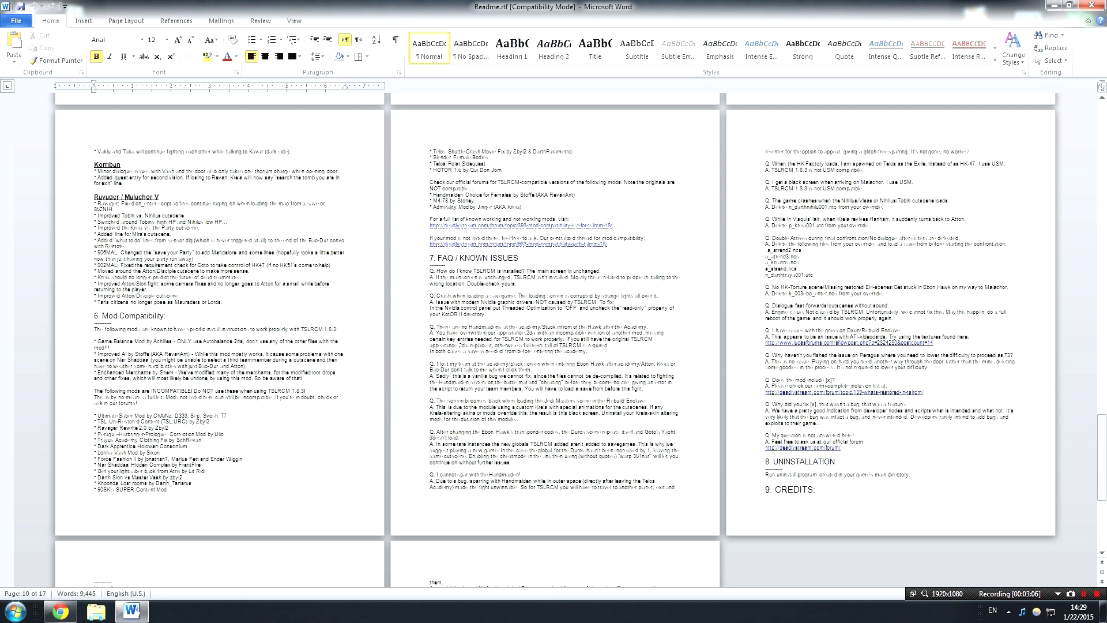
{"action": "left_click_drag", "start_coordinate": [430, 271], "coordinate": [840, 447]}
{"action": "left_click", "coordinate": [1092, 5]}
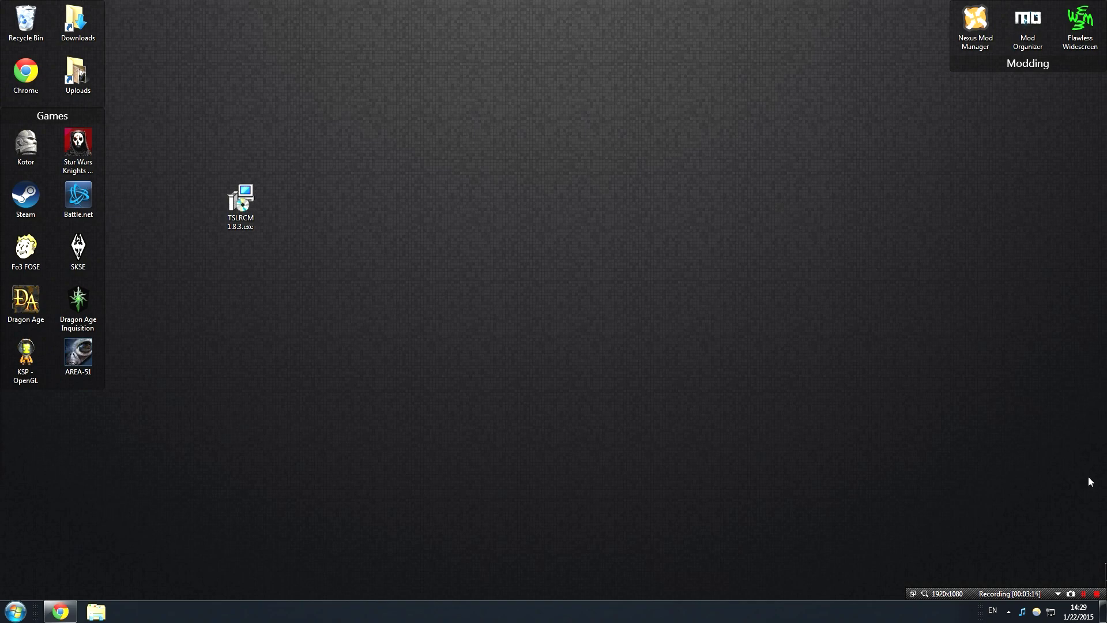
Launch KOTOR II and confirm the main menu shows Restored Content Modification v1.8.3.
{"action": "left_click", "coordinate": [1097, 593]}
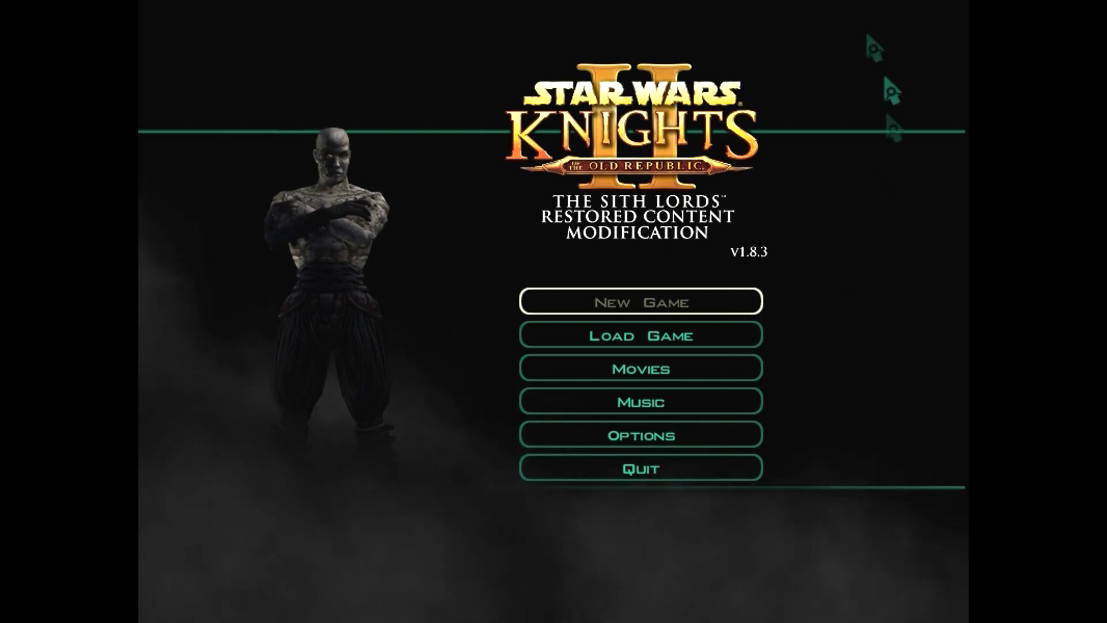
{"action": "key", "text": "Down"}
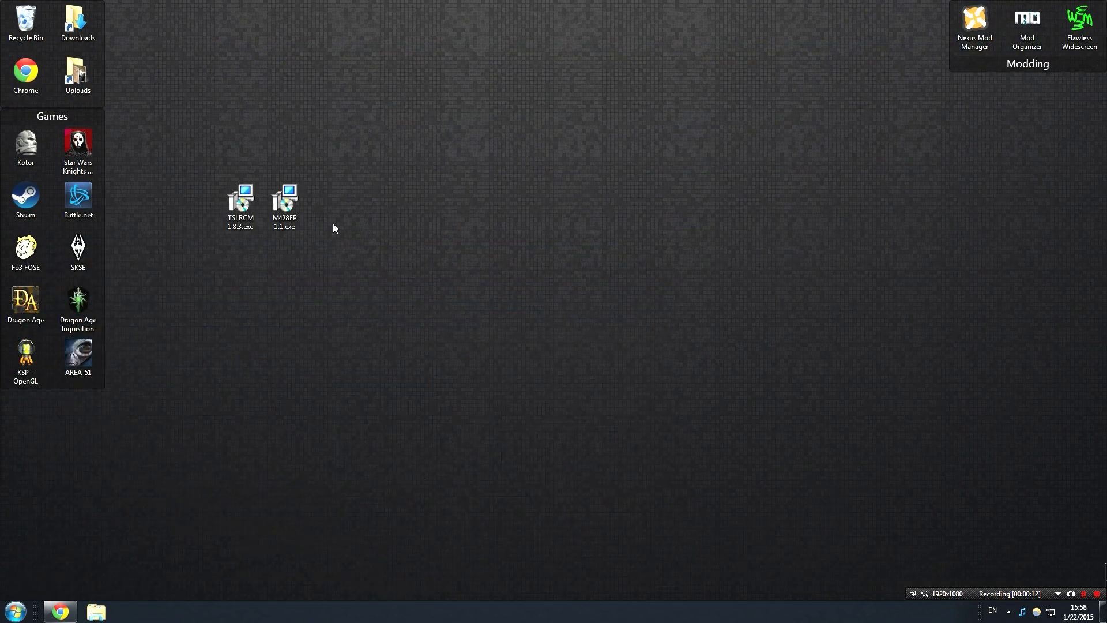
Run M478EP 1.1.exe, install it into the KOTOR II folder, and finish with the readme opened.
{"action": "left_click", "coordinate": [302, 209]}
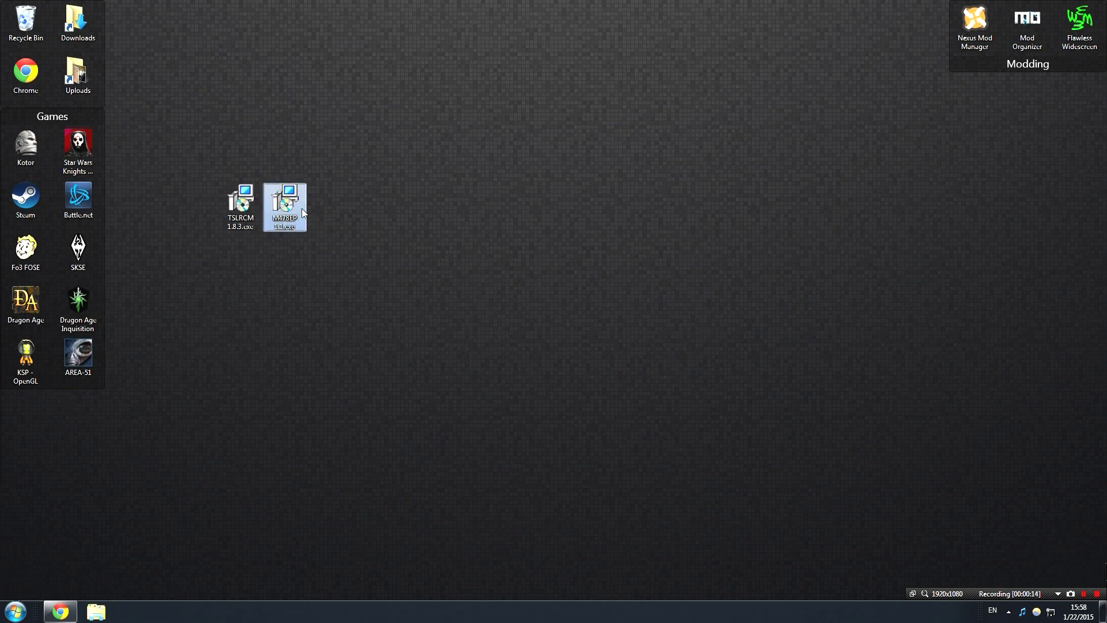
{"action": "double_click", "coordinate": [302, 208]}
{"action": "left_click", "coordinate": [585, 314]}
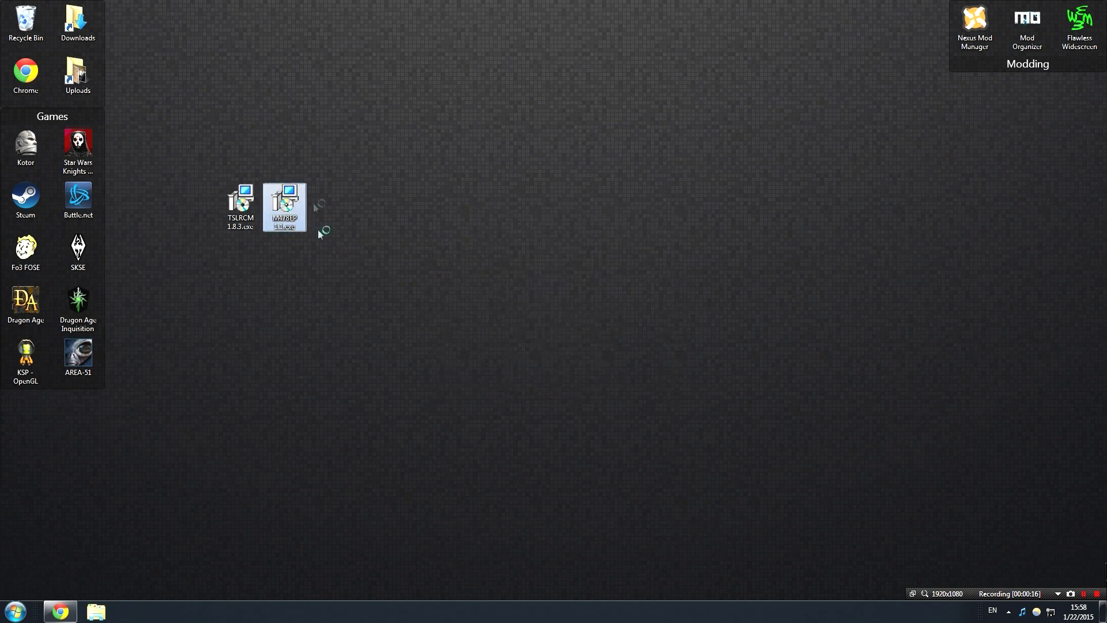
{"action": "left_click", "coordinate": [618, 404]}
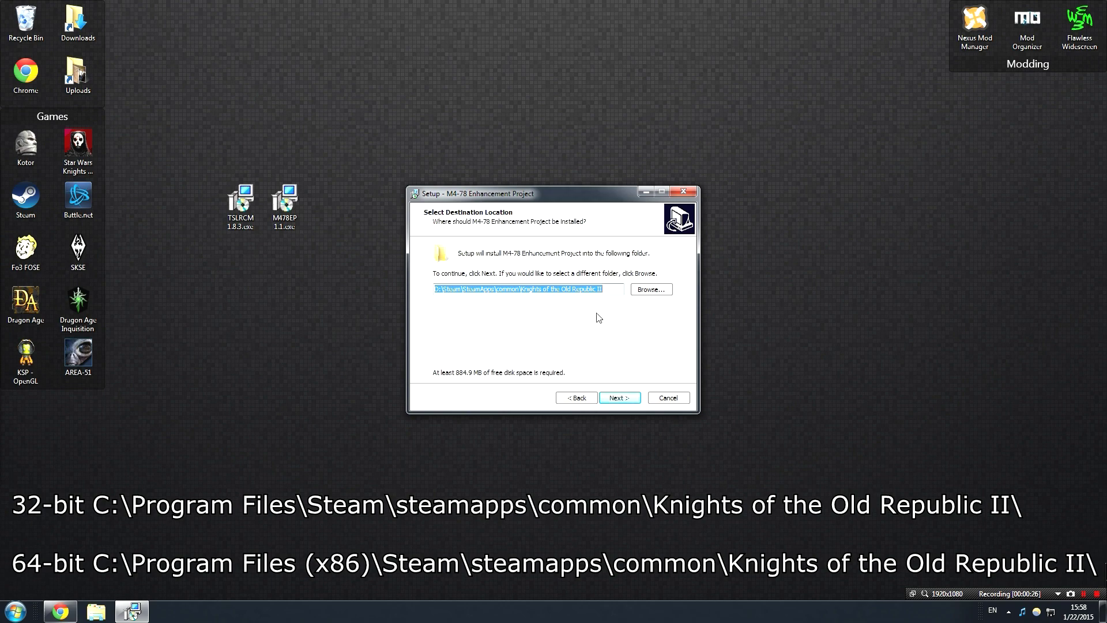
{"action": "left_click", "coordinate": [637, 398]}
{"action": "left_click", "coordinate": [638, 398]}
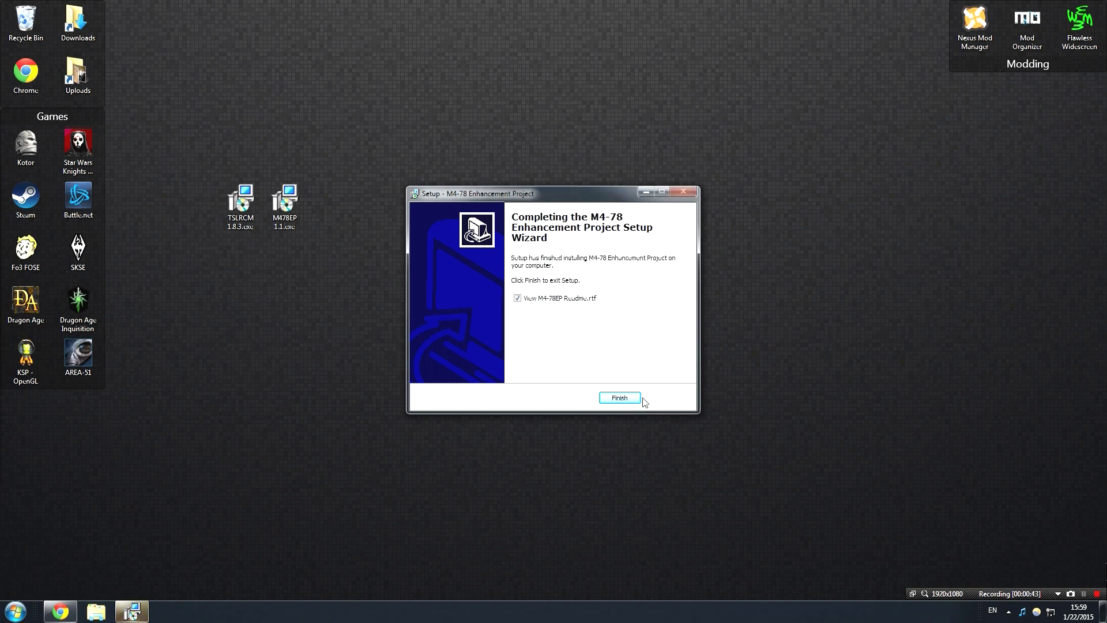
{"action": "left_click", "coordinate": [619, 397]}
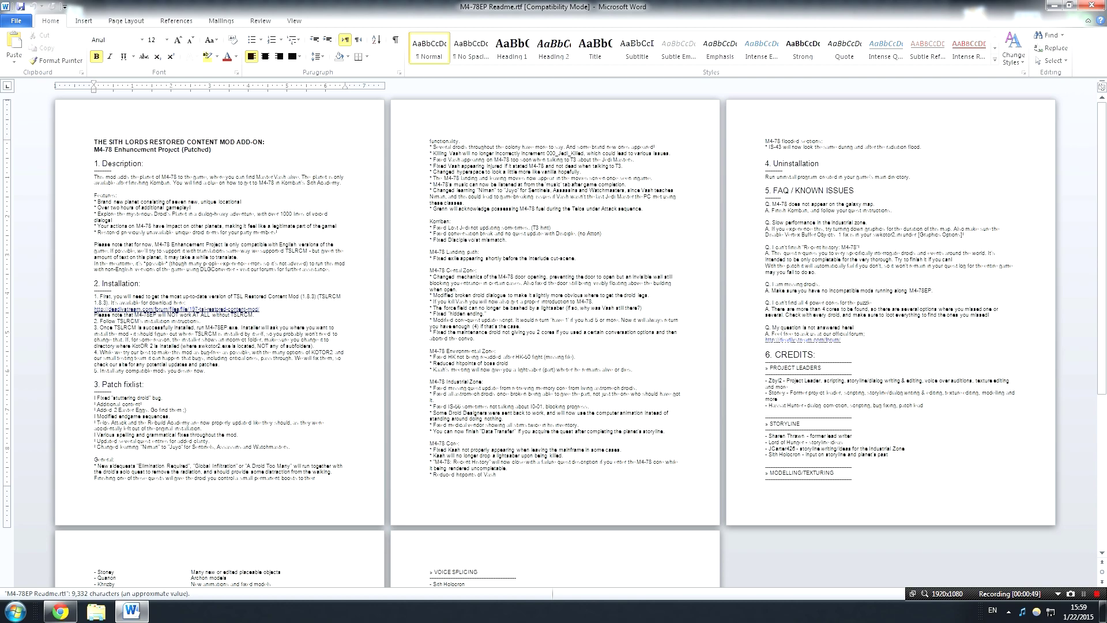
Close the Word window showing M4-78EP Readme.rtf.
{"action": "left_click", "coordinate": [1096, 5]}
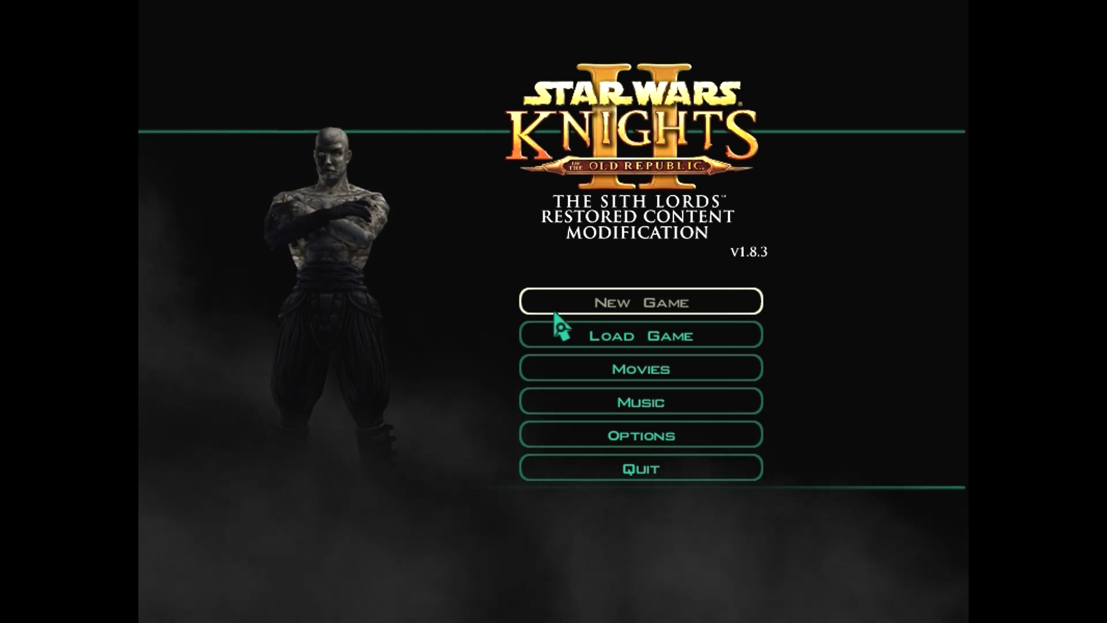
Review the Screen Resolution list under Options > Graphics and cancel without changing it.
{"action": "left_click", "coordinate": [686, 435]}
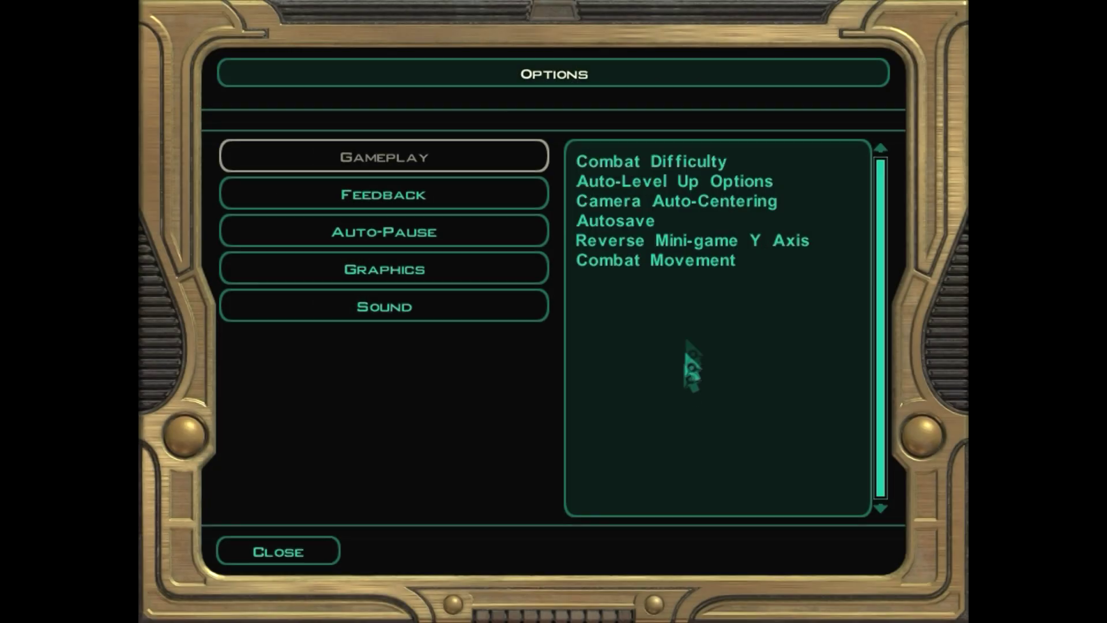
{"action": "left_click", "coordinate": [421, 269]}
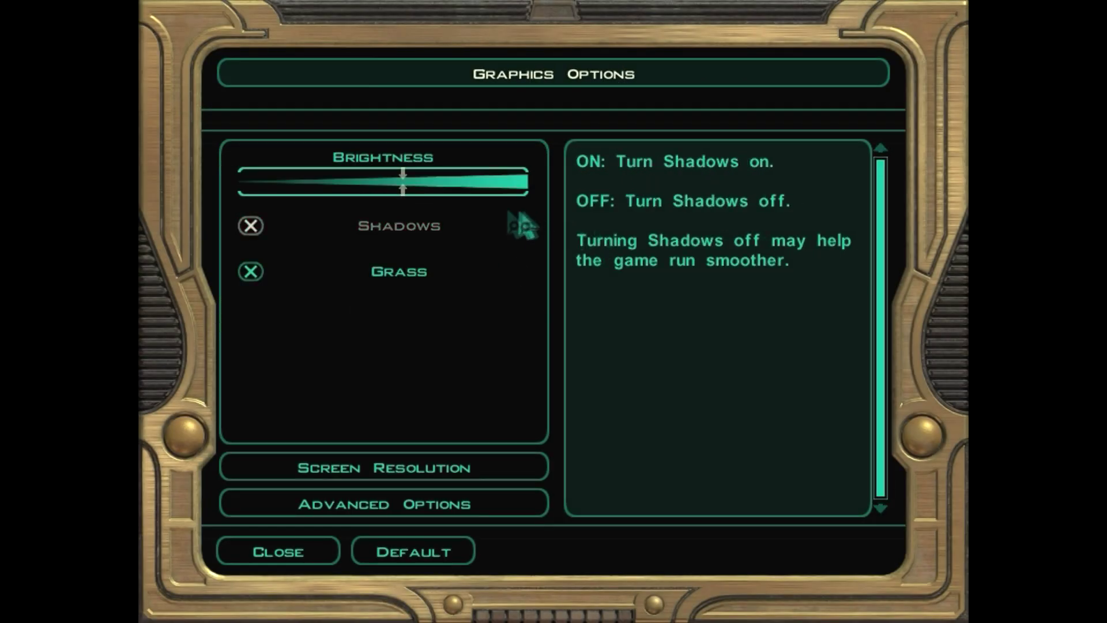
{"action": "left_click", "coordinate": [455, 468]}
{"action": "scroll", "coordinate": [512, 276], "scroll_direction": "down", "scroll_amount": 10}
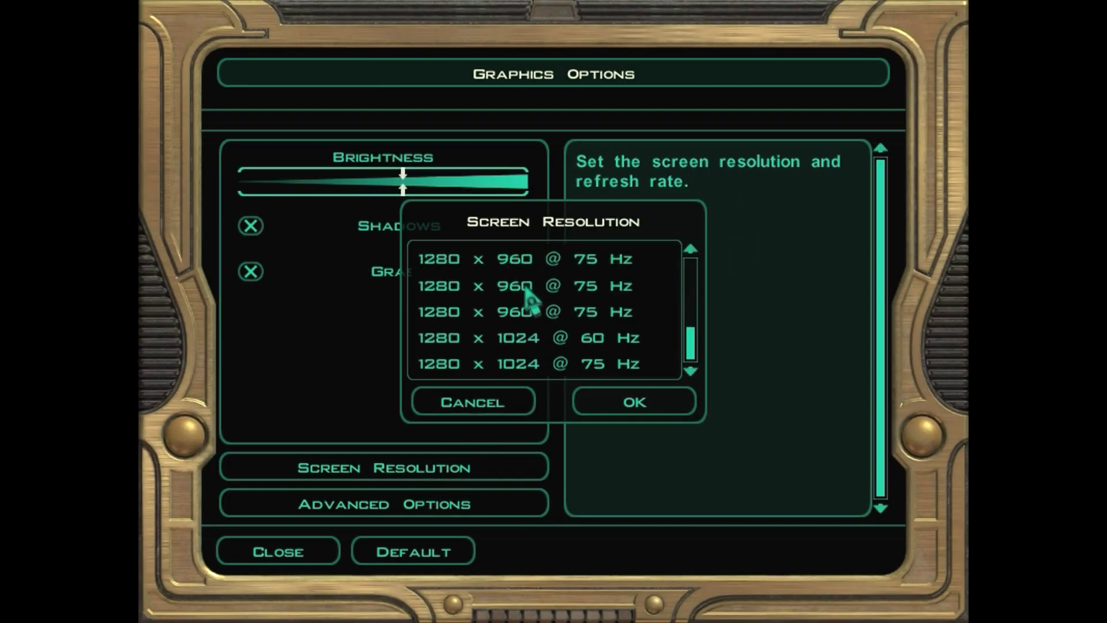
{"action": "left_click", "coordinate": [473, 403]}
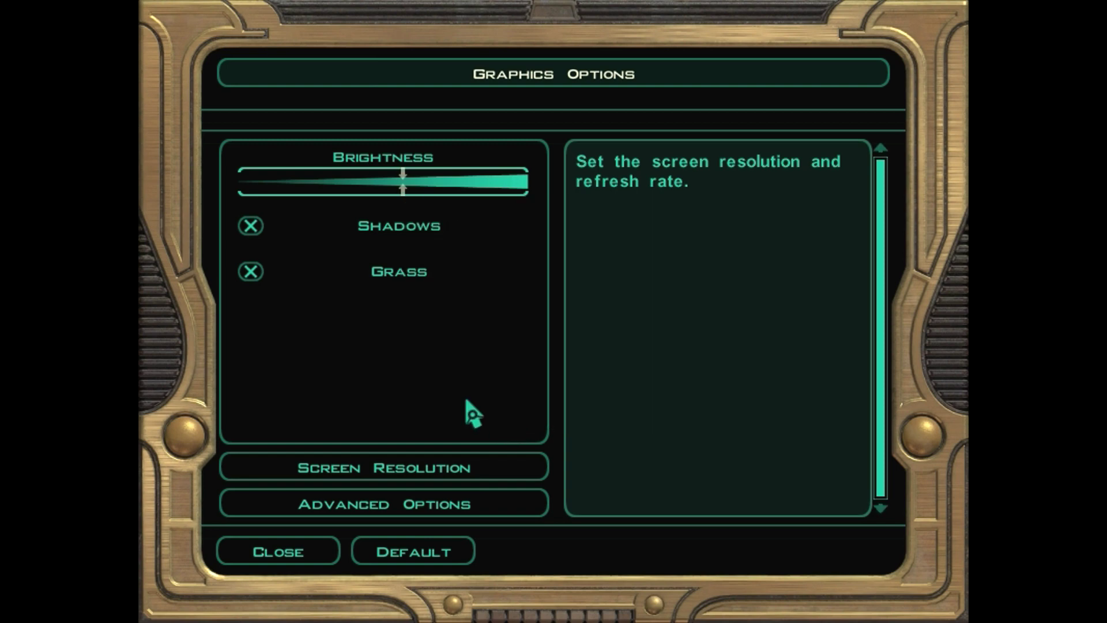